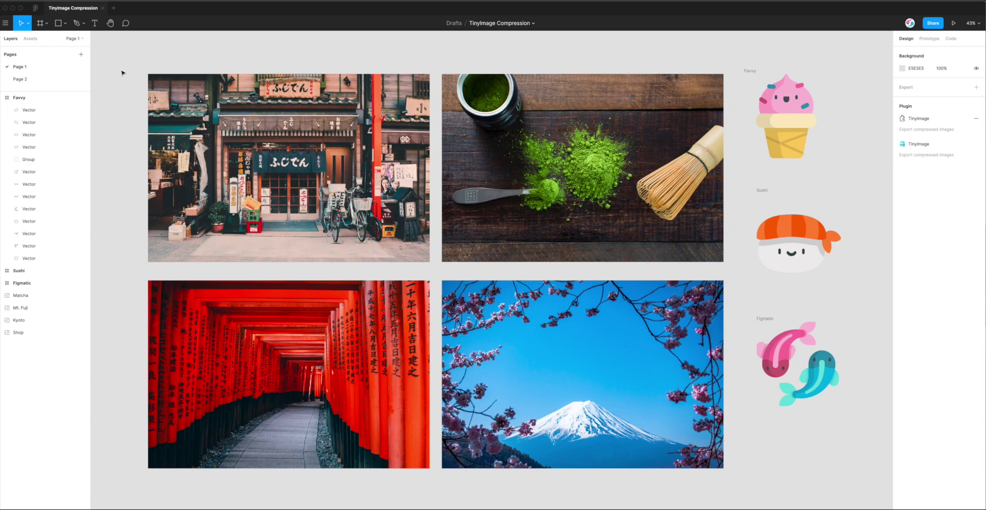
click(35, 9)
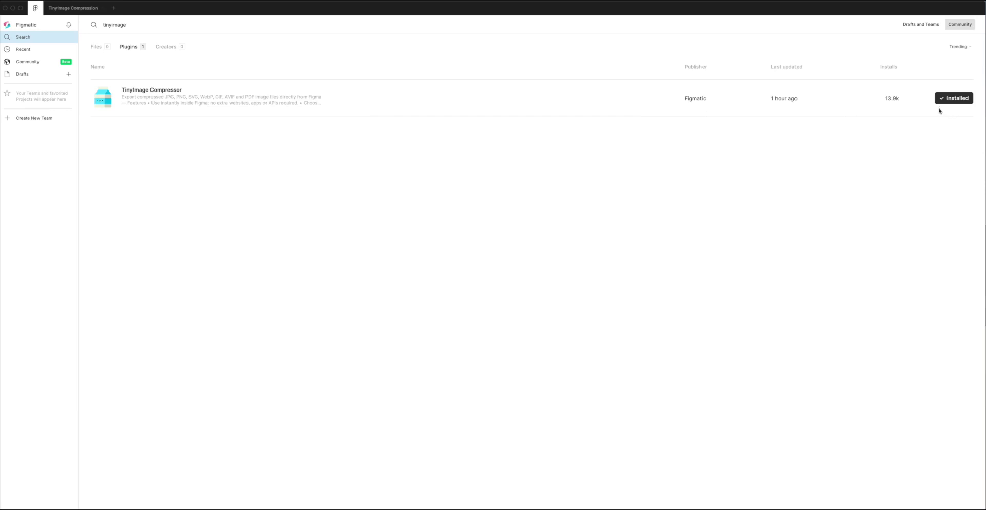
click(73, 8)
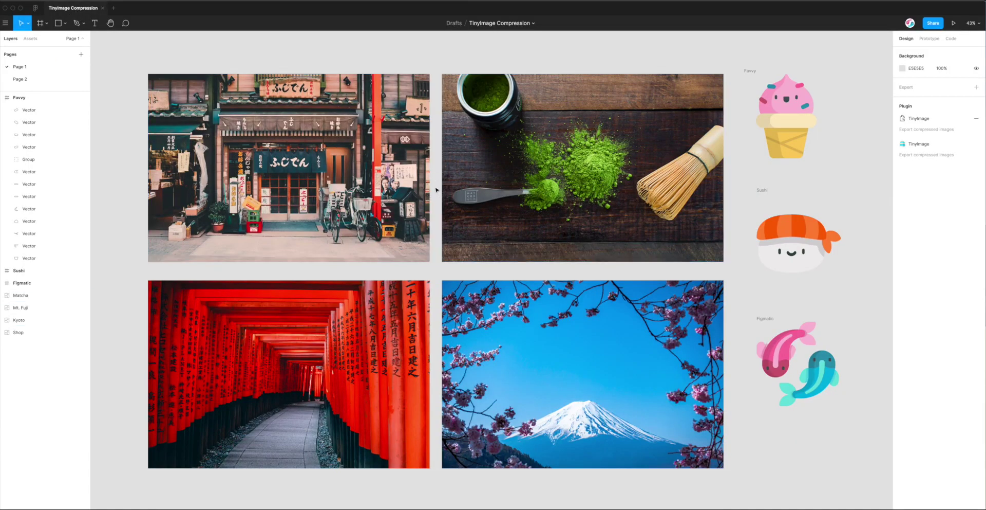
- Go back to the TinyImage Compression file and launch TinyImage Compressor from the canvas Plugins menu
scroll(436, 190, down, 1)
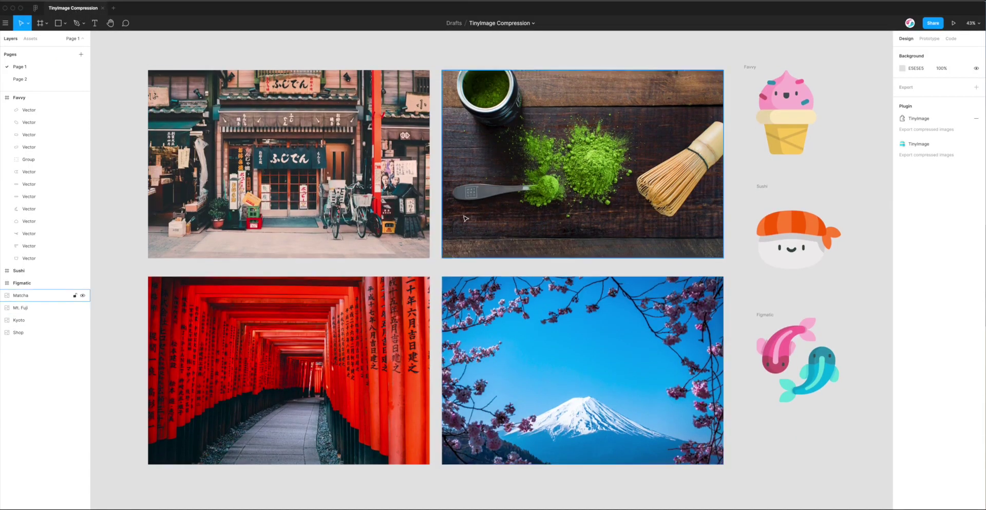
click(434, 265)
scroll(432, 265, up, 1)
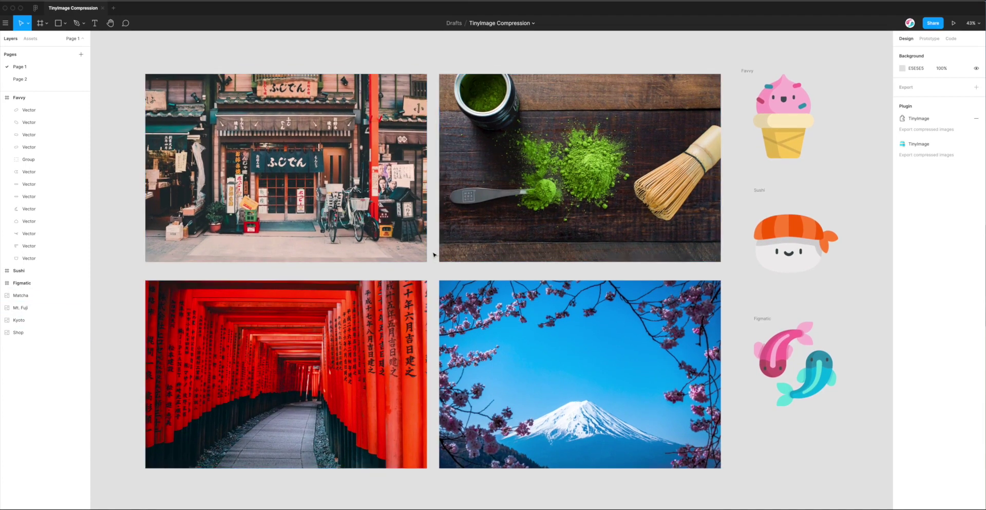
right_click(342, 57)
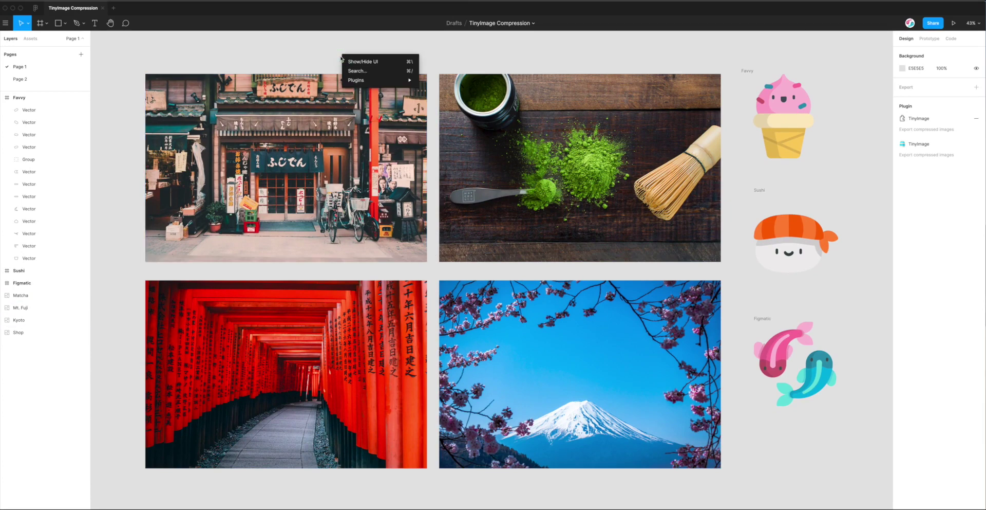
mouse_move(367, 81)
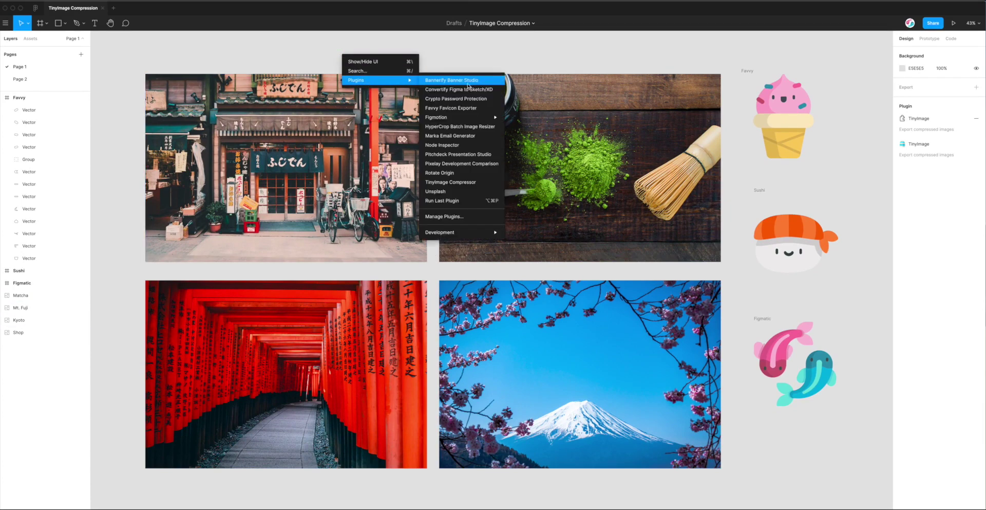
click(447, 182)
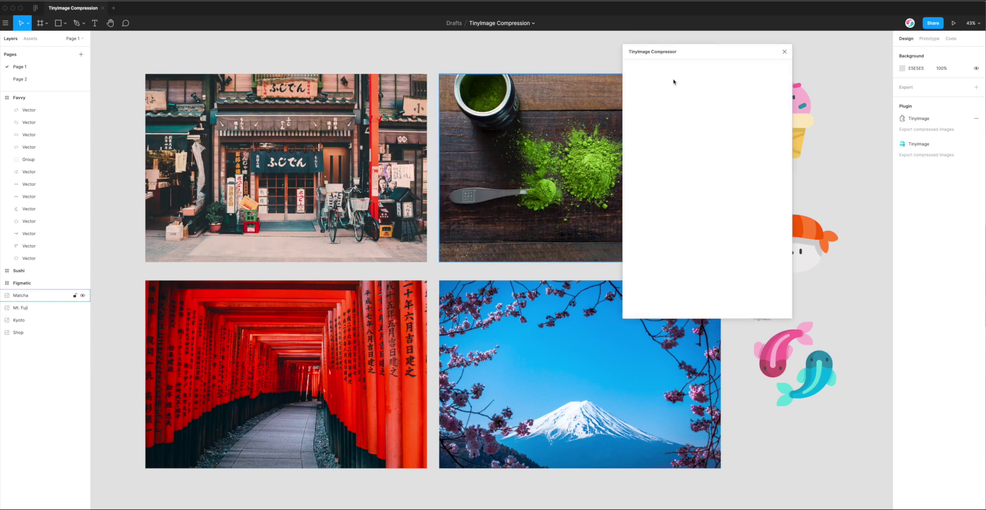
drag(705, 53, 645, 48)
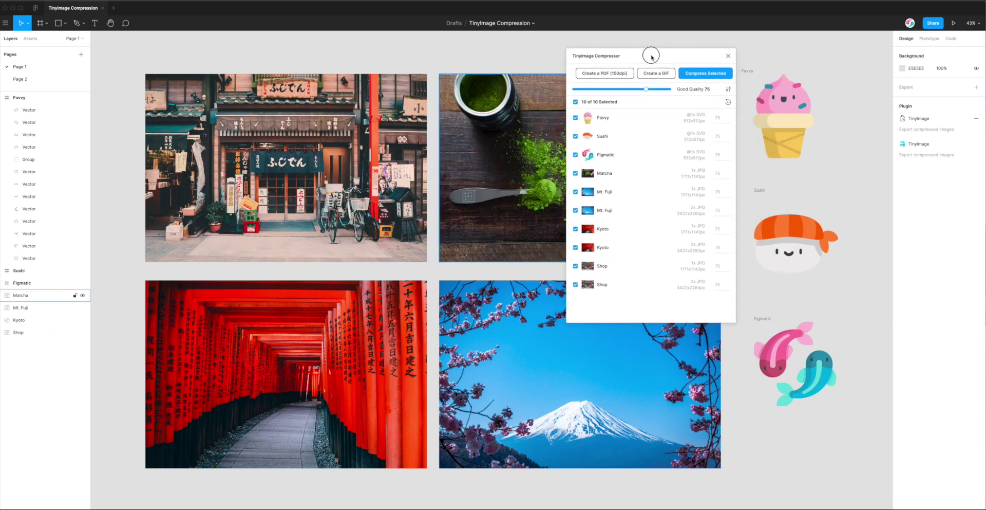
click(392, 173)
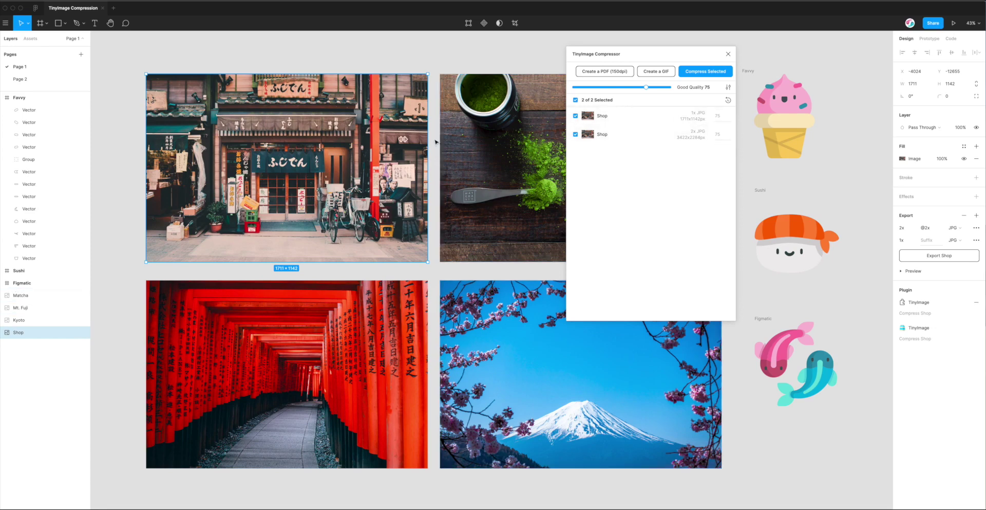
click(448, 64)
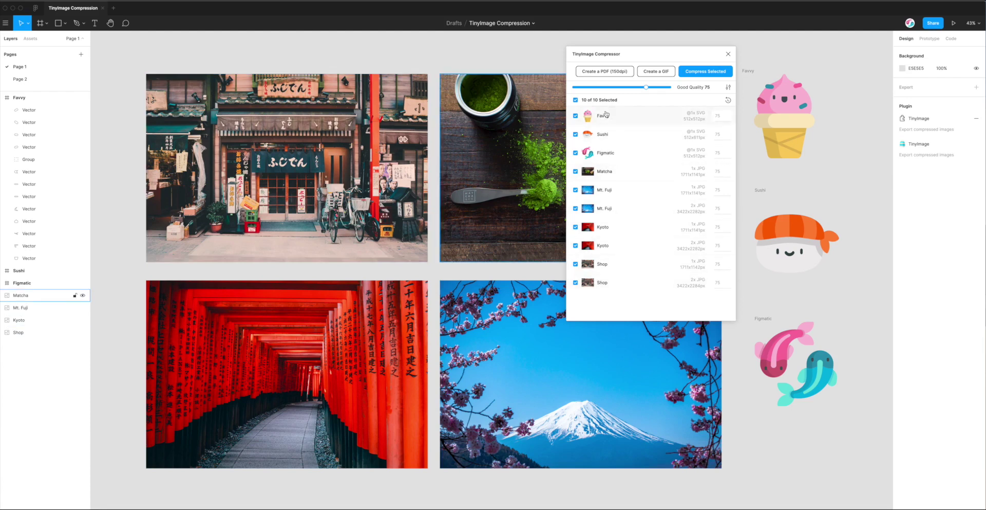
click(757, 83)
click(766, 242)
click(765, 319)
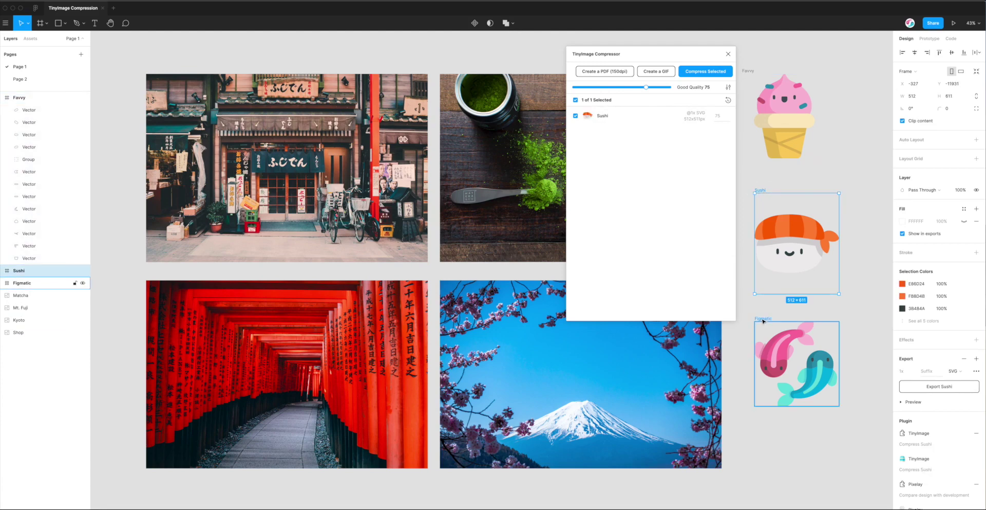
click(430, 55)
drag(678, 55, 679, 52)
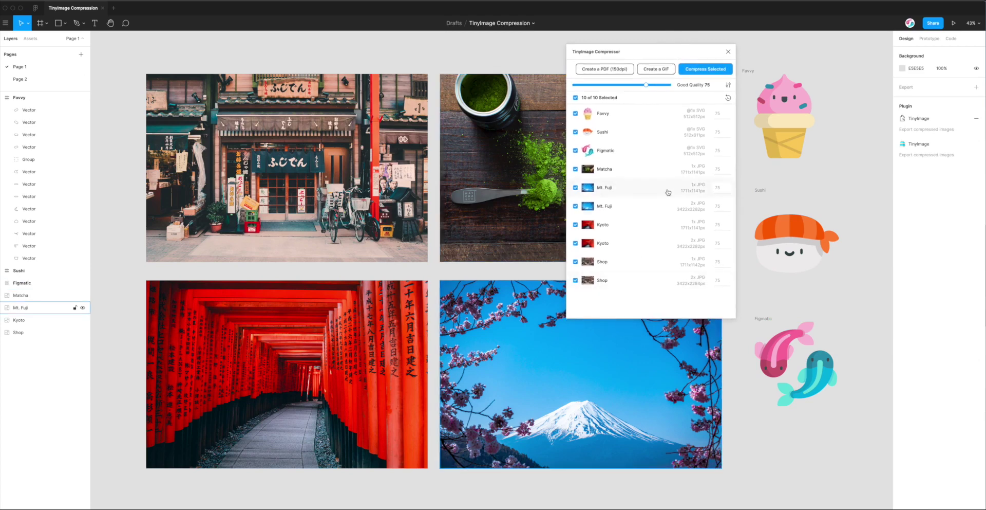
- Uncheck all 10 exports so the plugin reads 0 of 10 Selected
click(594, 98)
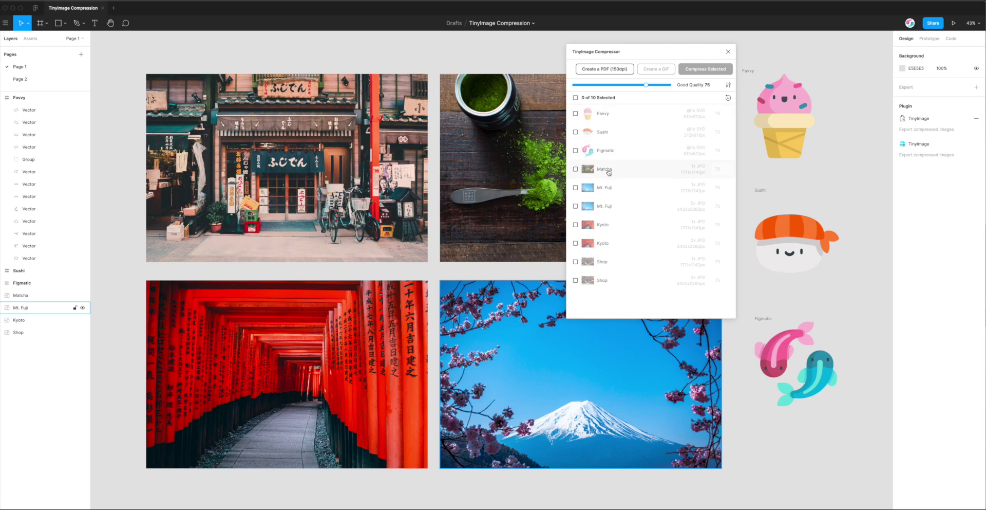
drag(703, 52, 697, 52)
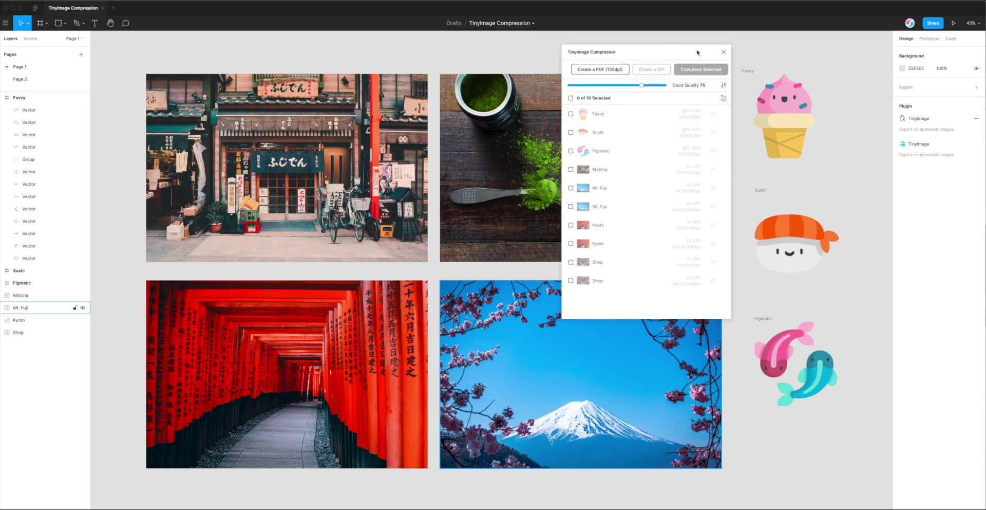
- Set the plugin's Image Conversion setting to 'Convert JPGs to AVIF'
click(724, 87)
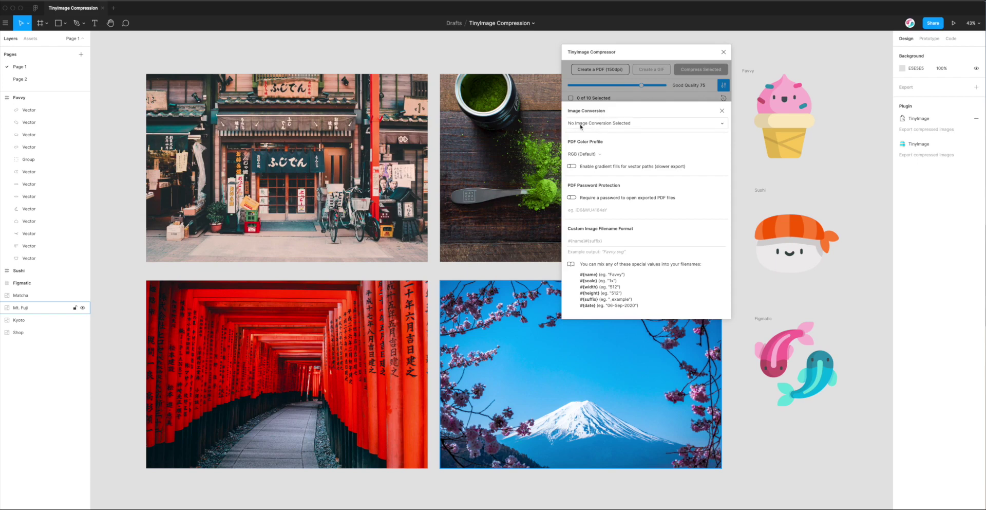
click(647, 124)
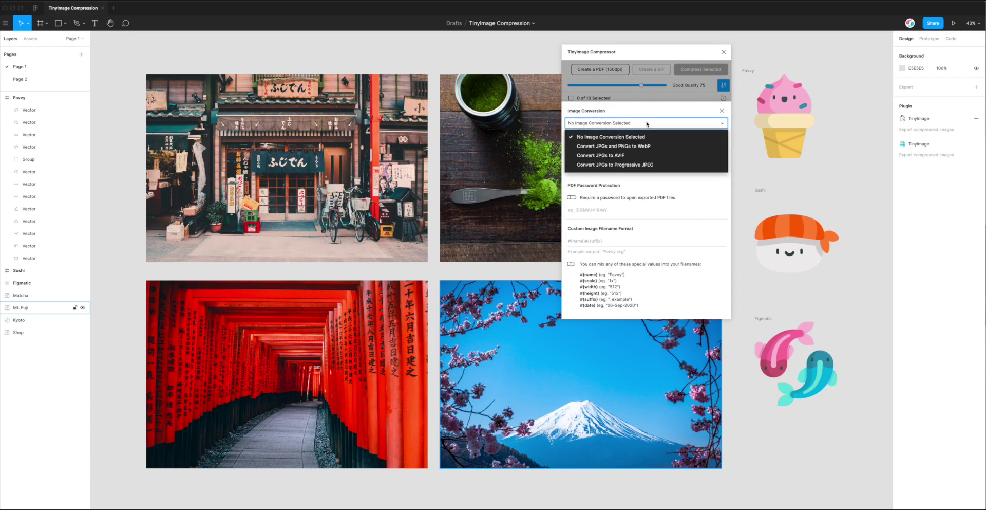
click(622, 157)
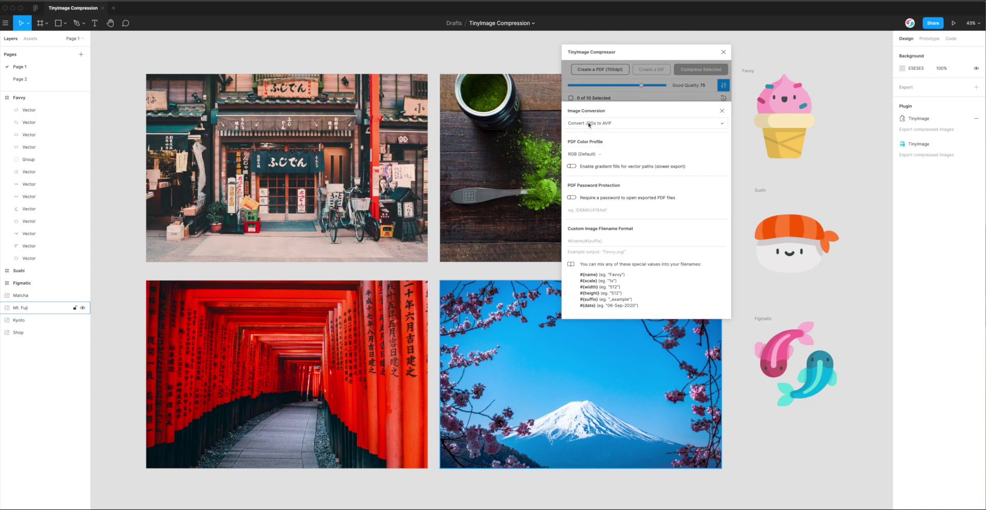
- Select the Matcha, 1x Mt. Fuji and 1x Kyoto photos in the export list
click(723, 112)
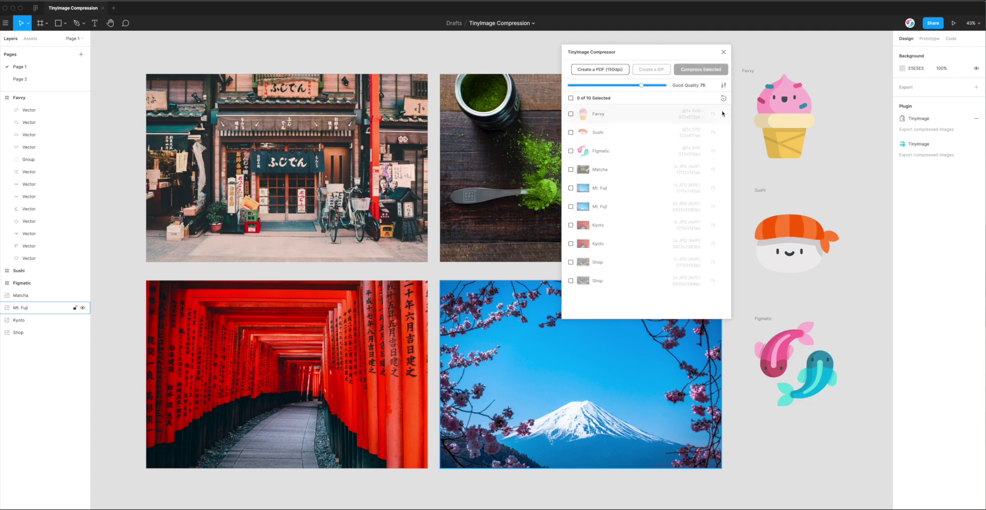
click(602, 172)
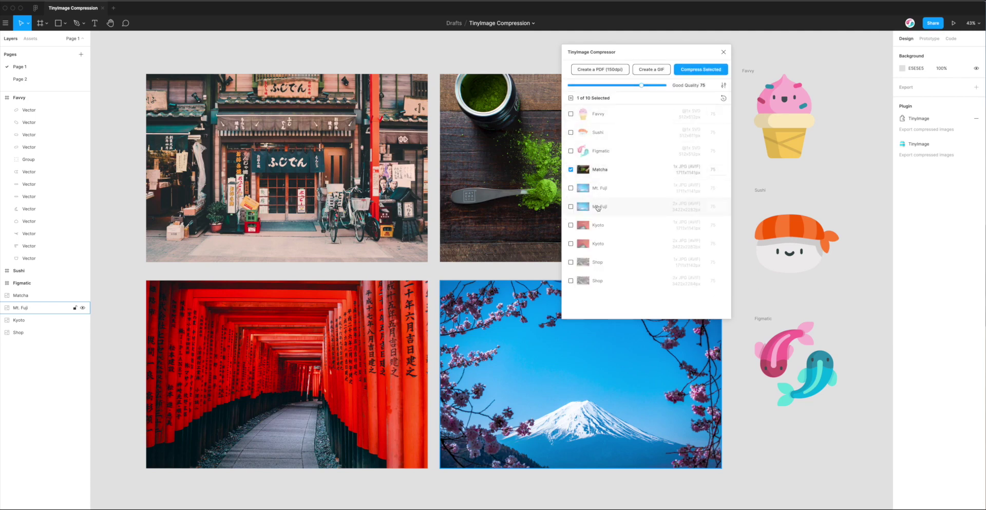
click(599, 188)
click(599, 226)
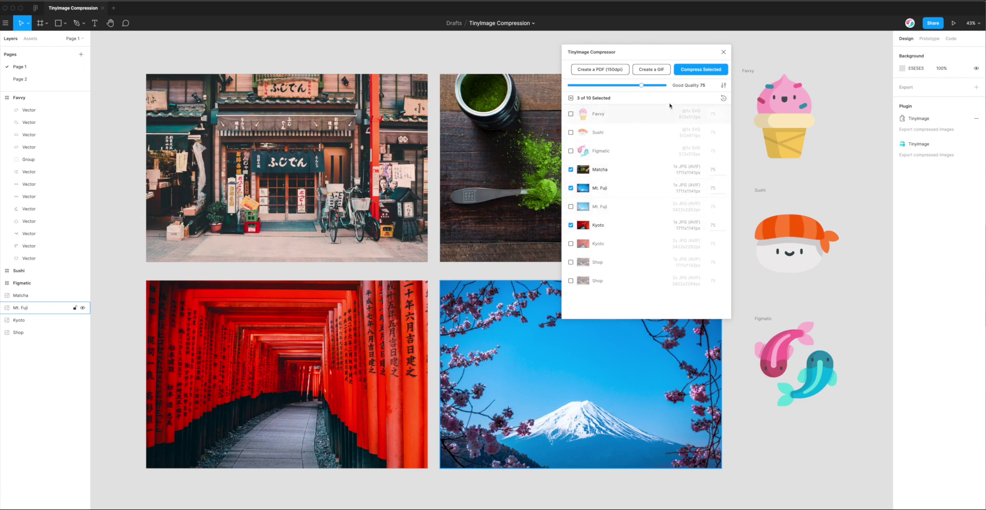
- Set Mt. Fuji's quality to 30 and compress the three selected photos
mouse_move(642, 85)
mouse_down()
mouse_move(652, 84)
mouse_move(612, 84)
mouse_move(642, 85)
mouse_up()
click(716, 187)
key(BackSpace)
key(BackSpace)
text(3)
click(716, 170)
click(718, 188)
drag(669, 46, 665, 45)
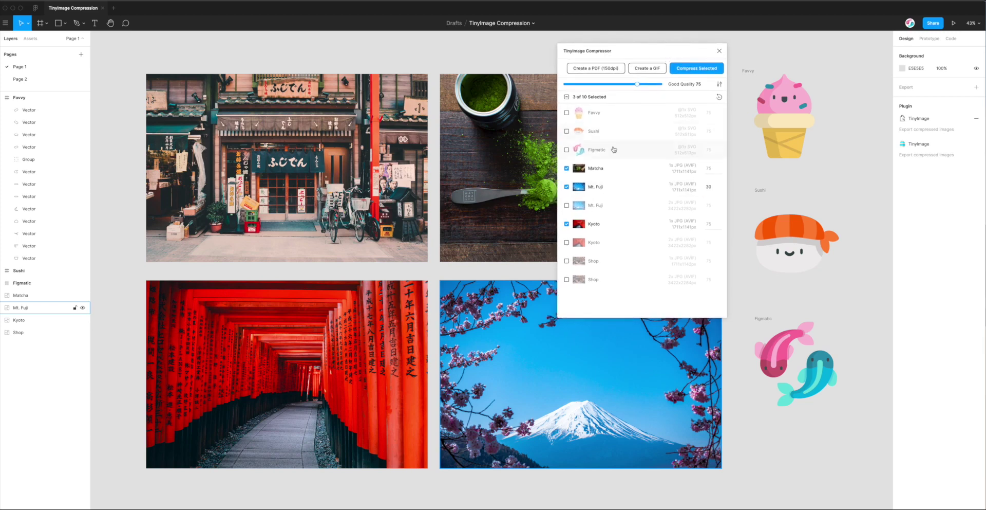
click(695, 70)
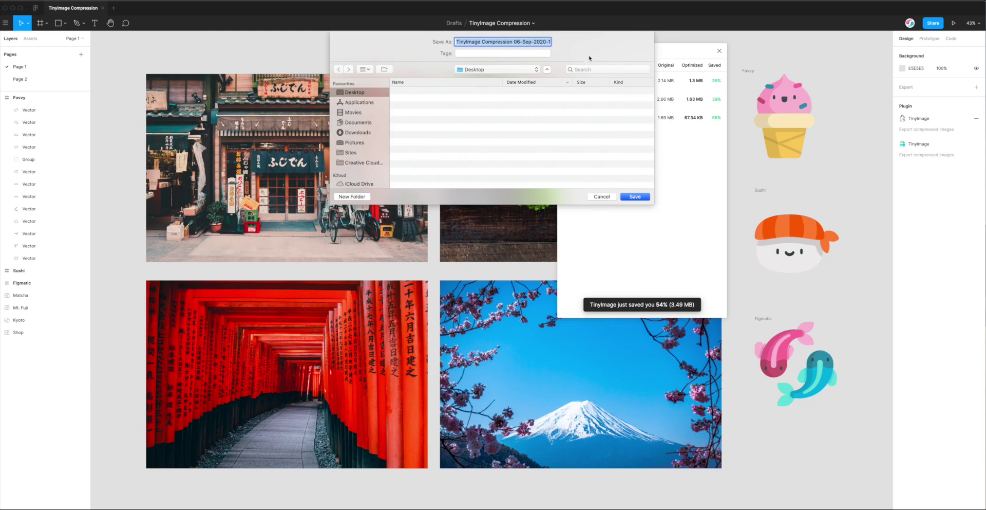
- Save the compressed archive to the Desktop, revealing the per-file AVIF savings
click(485, 41)
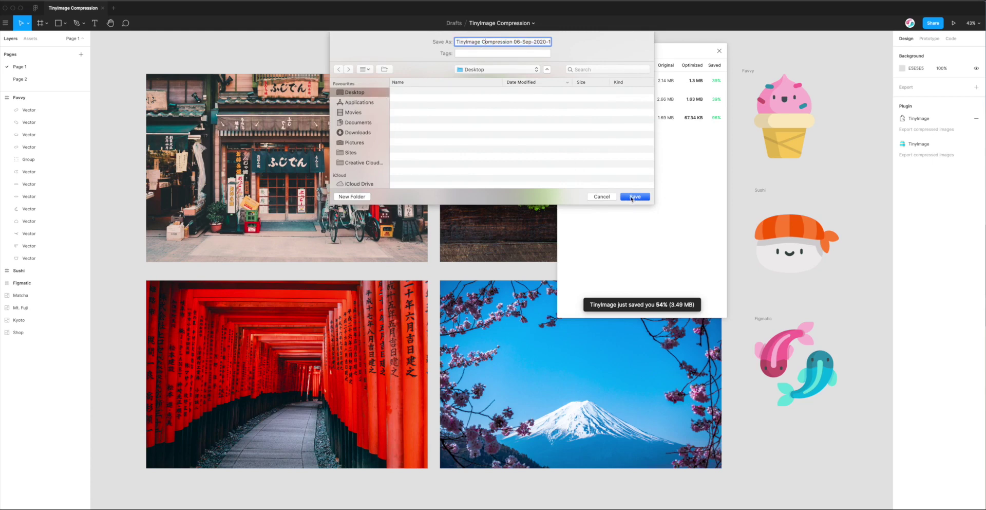
click(634, 197)
drag(664, 52, 649, 52)
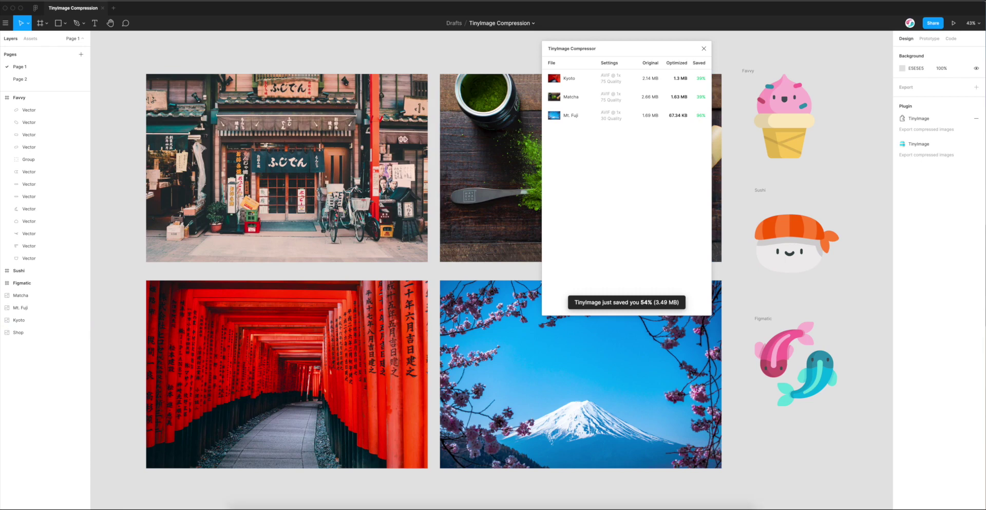
click(249, 507)
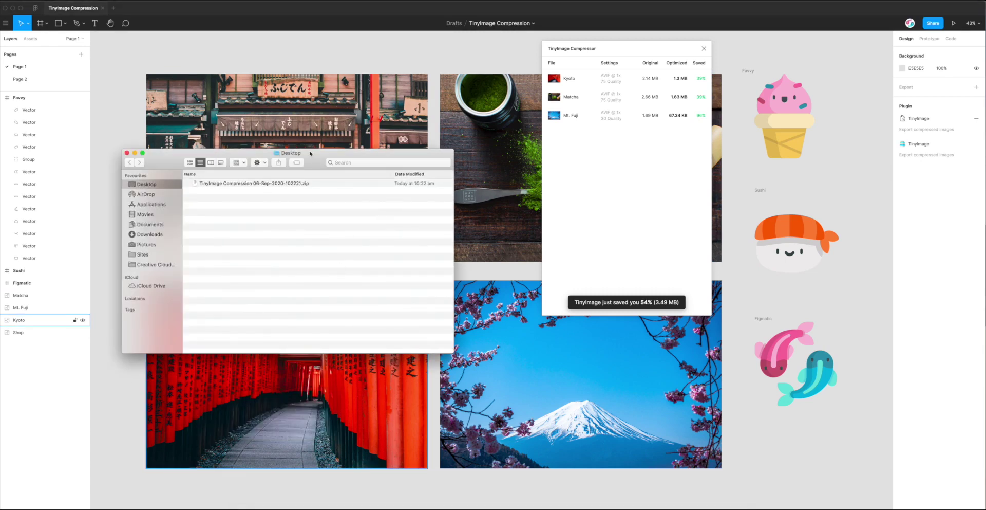
click(324, 169)
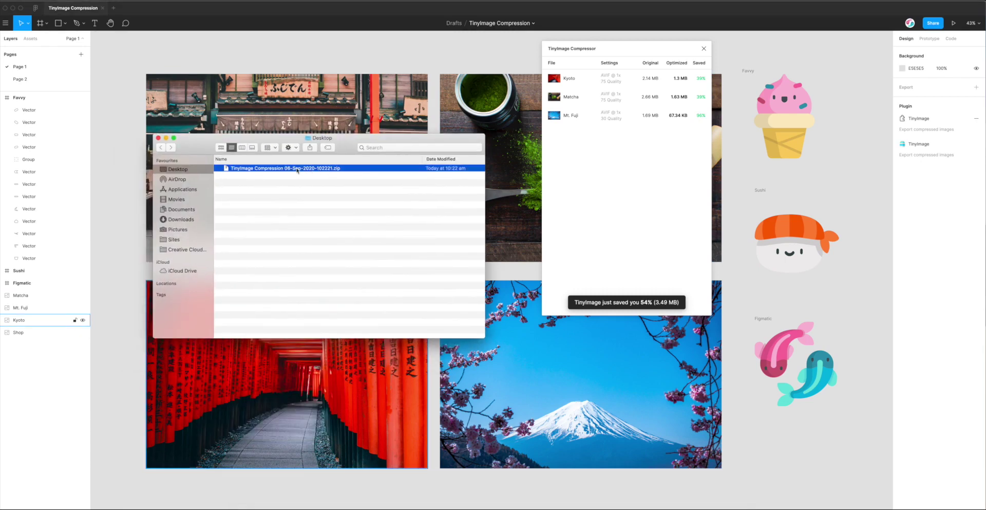
double_click(298, 169)
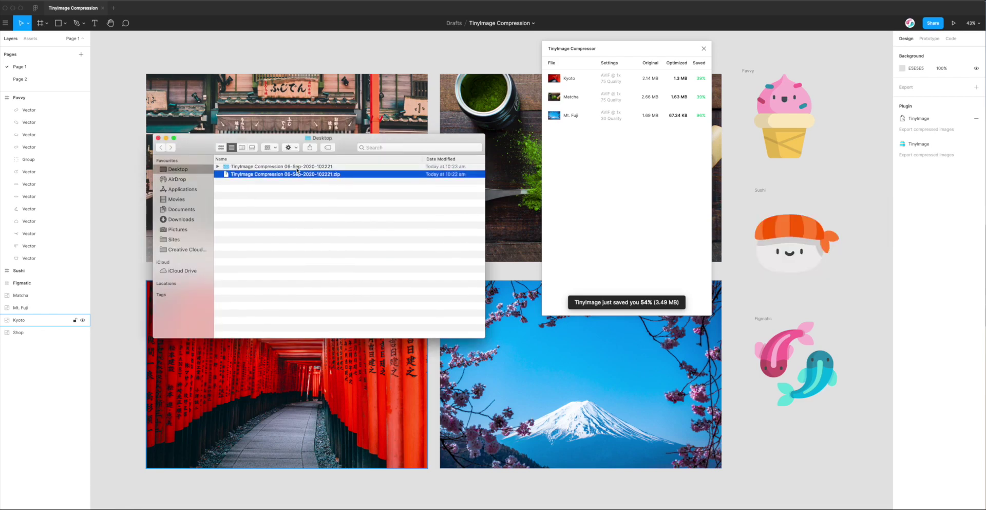
double_click(297, 169)
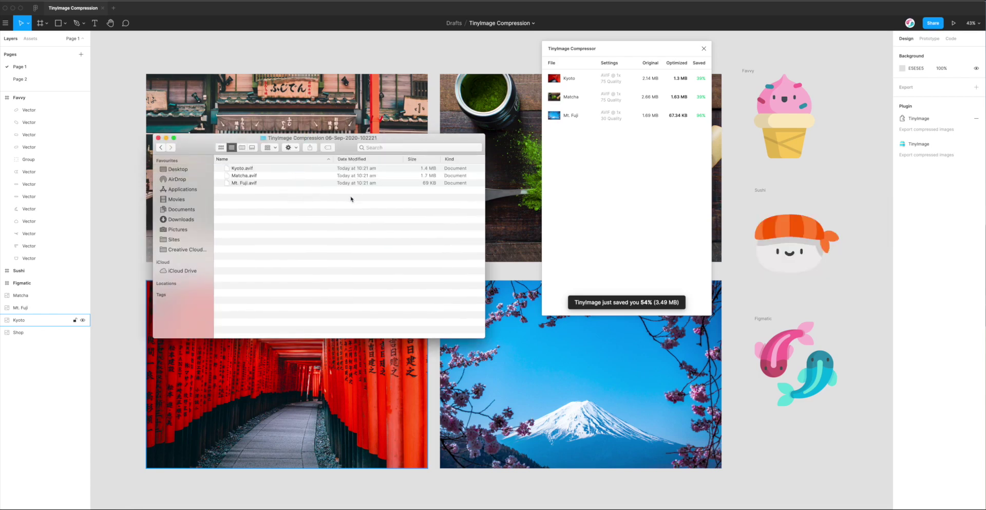
drag(352, 199, 270, 167)
drag(350, 143, 369, 128)
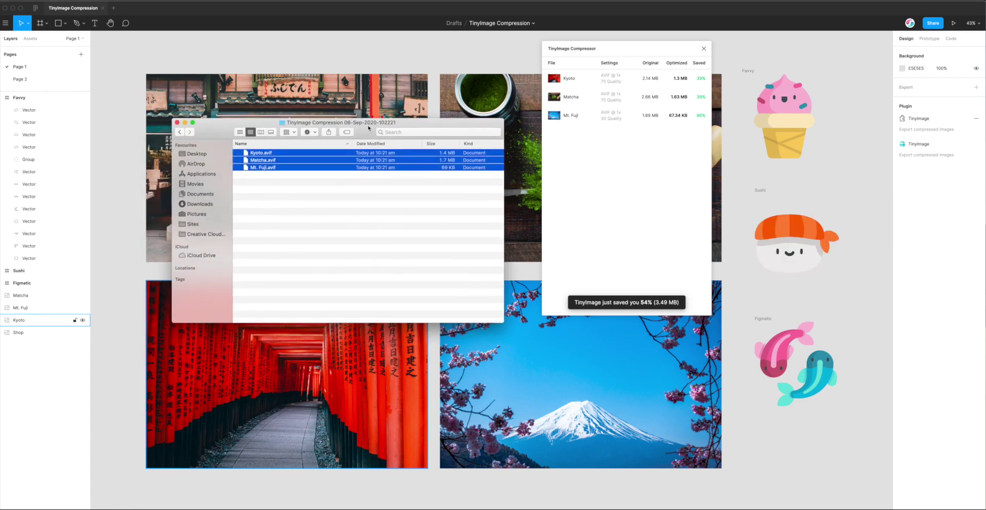
click(354, 217)
click(273, 154)
key(space)
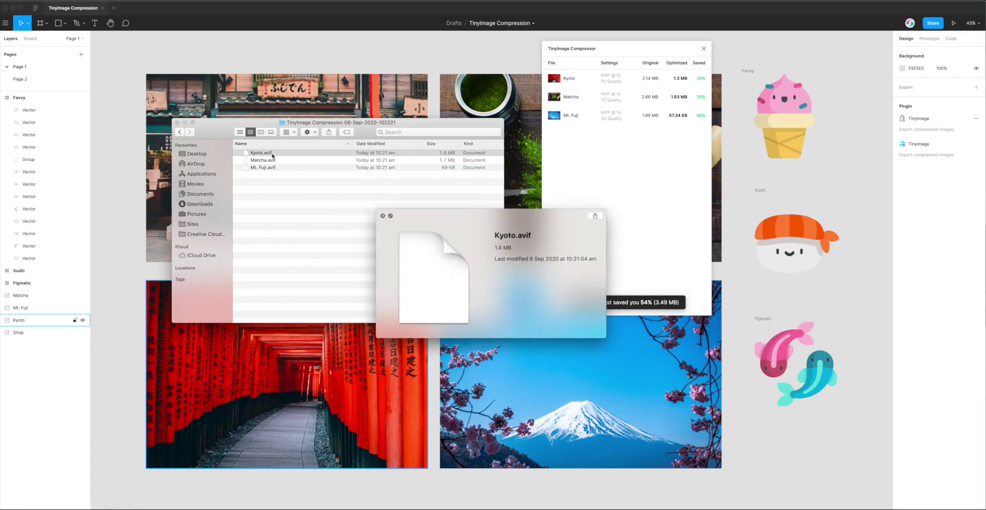
key(space)
click(272, 160)
key(space)
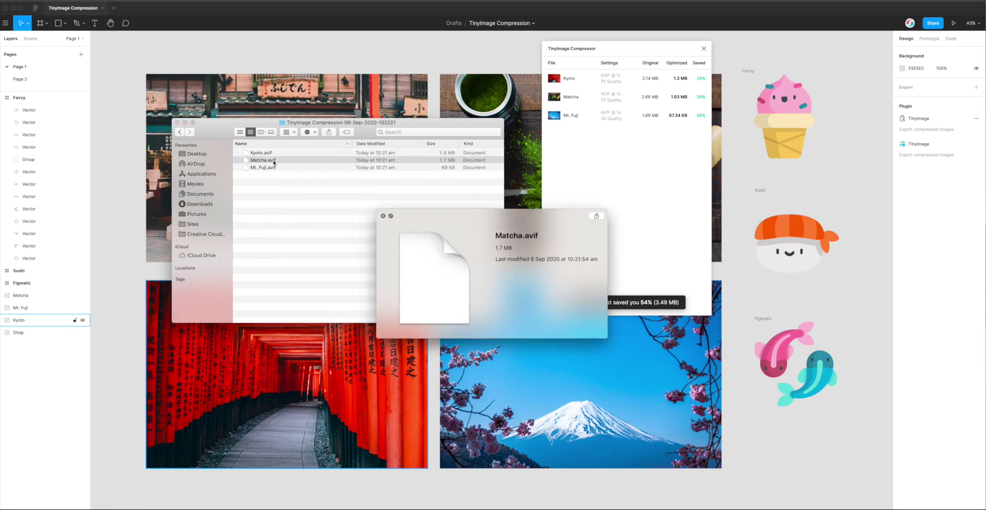
key(space)
click(276, 168)
key(space)
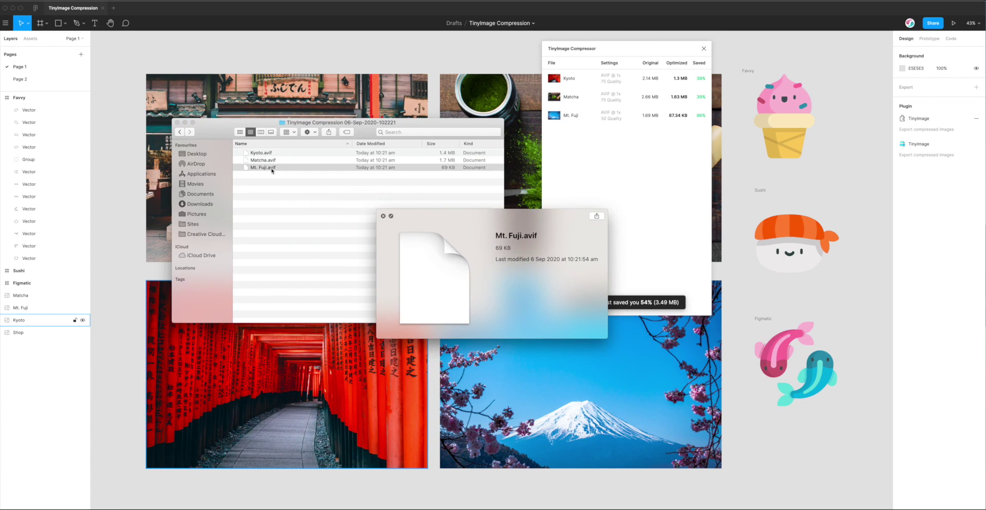
drag(409, 216, 359, 215)
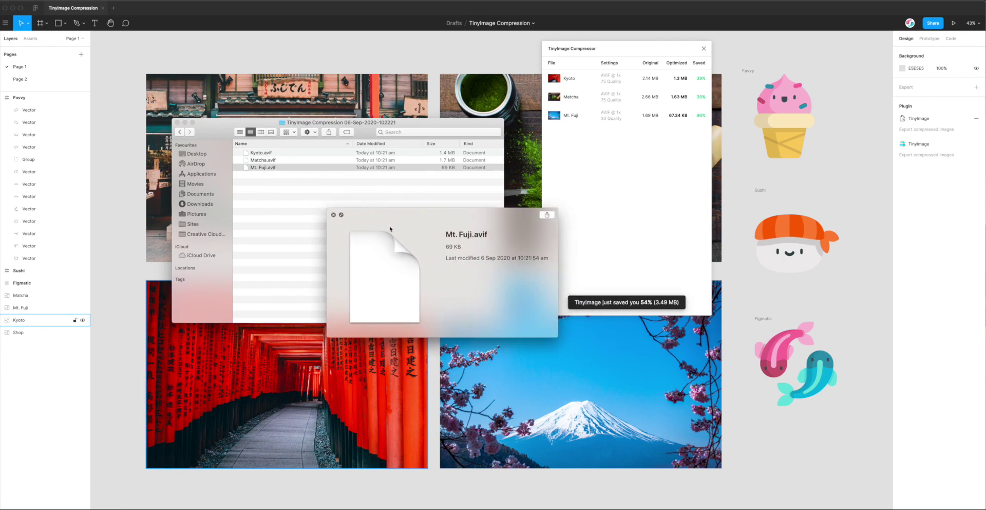
key(space)
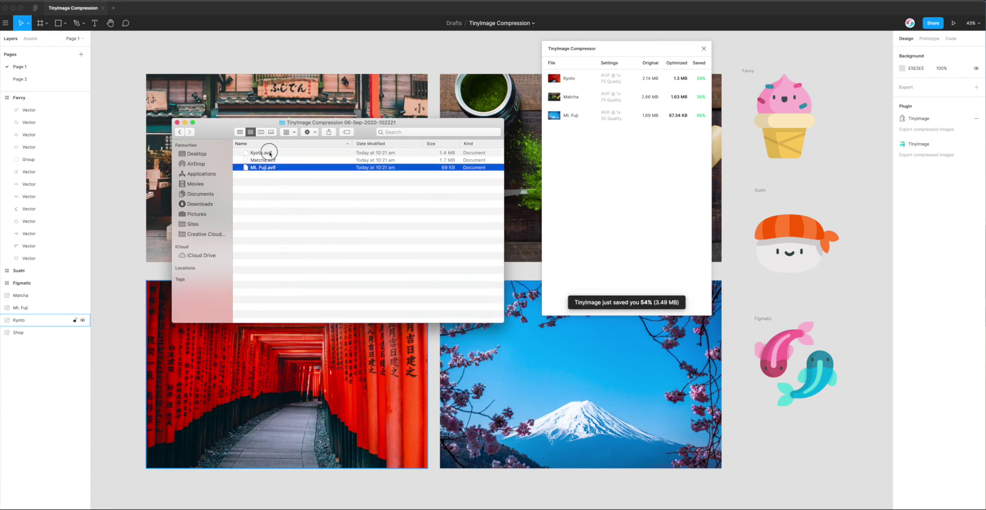
click(266, 153)
drag(269, 127, 282, 109)
click(314, 199)
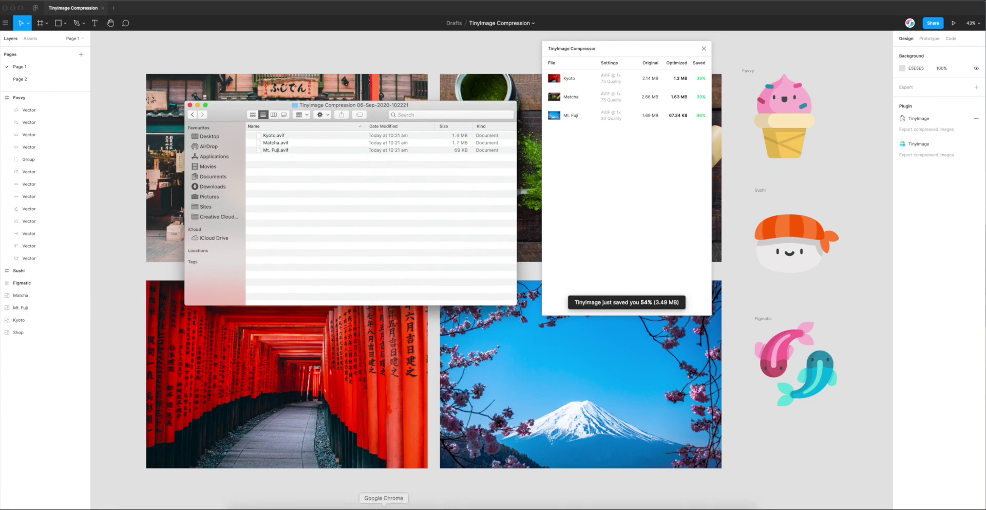
- Open Kyoto.avif in Chrome, then drag Matcha.avif and Mt. Fuji.avif from Finder into new tabs
click(384, 506)
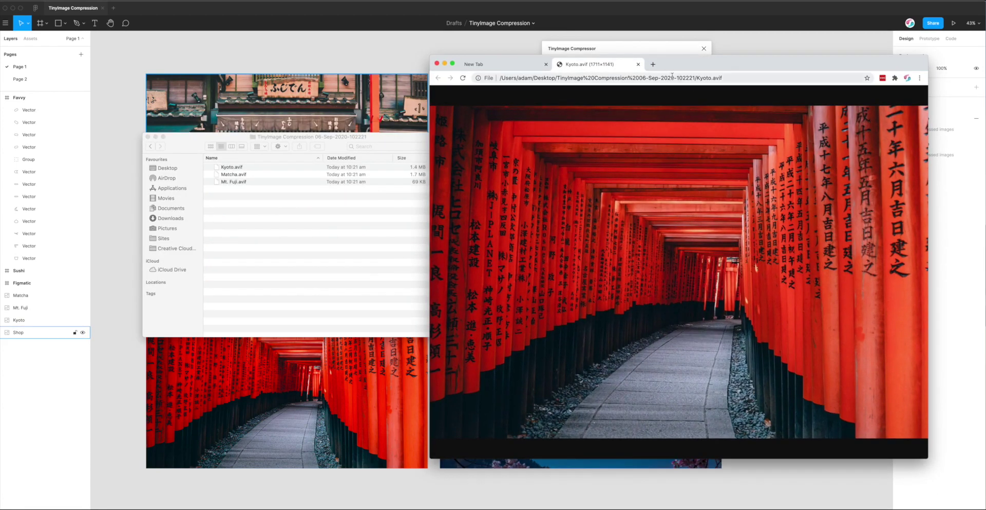
drag(674, 65, 673, 56)
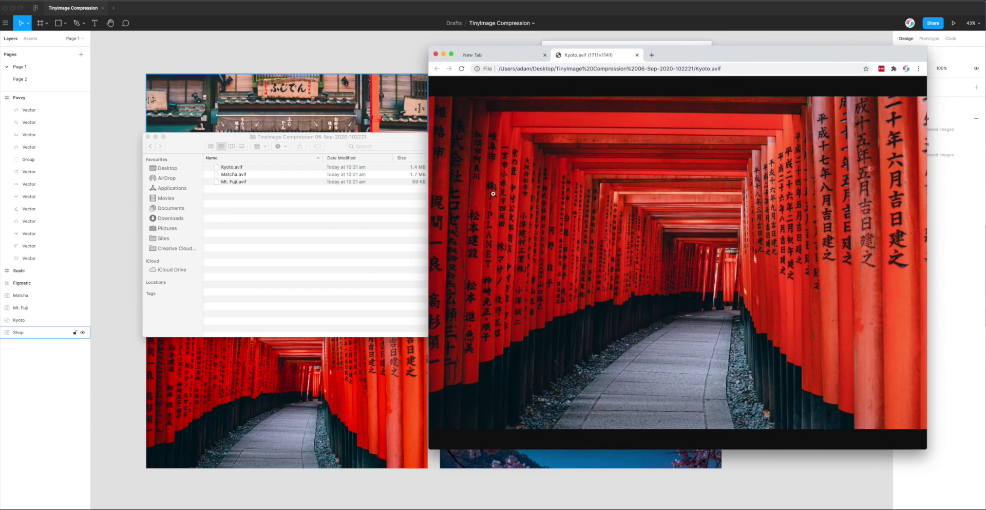
double_click(380, 138)
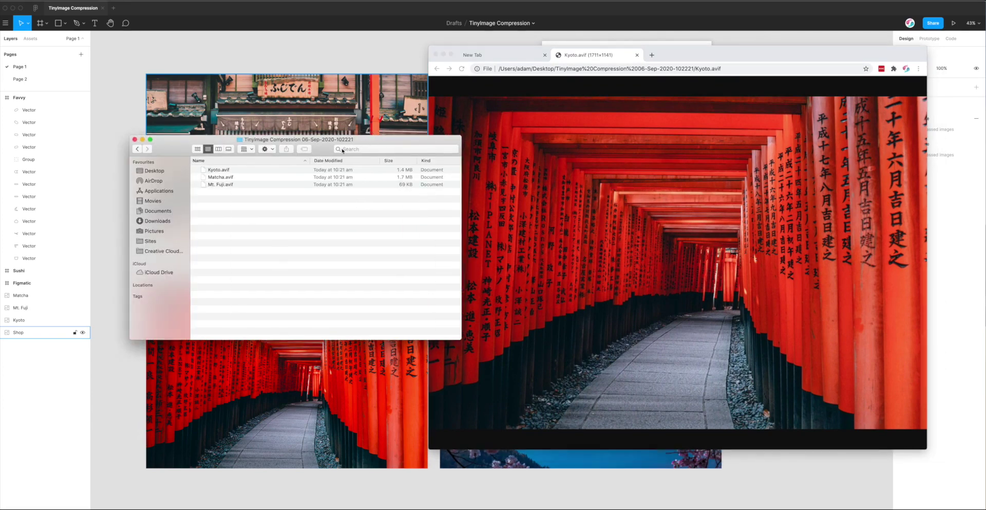
click(233, 178)
drag(216, 180, 564, 197)
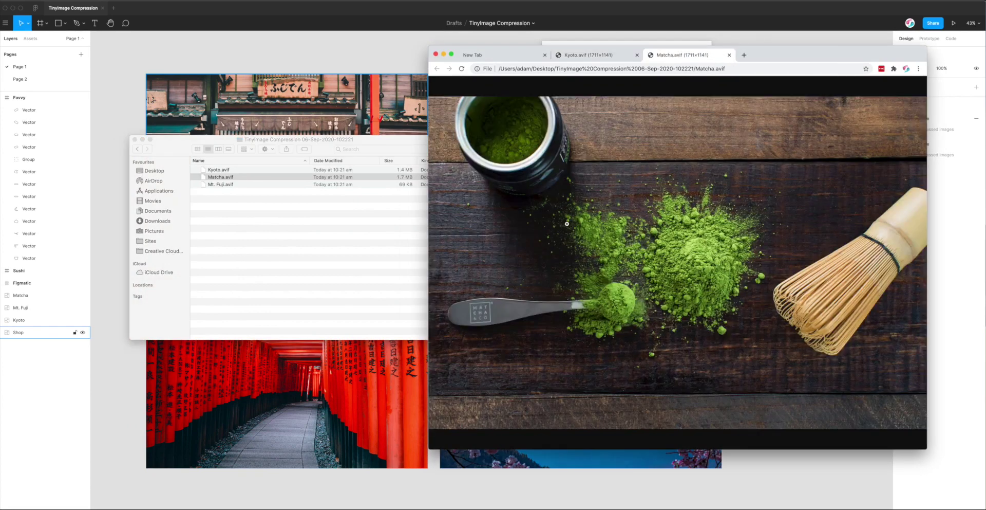
click(234, 186)
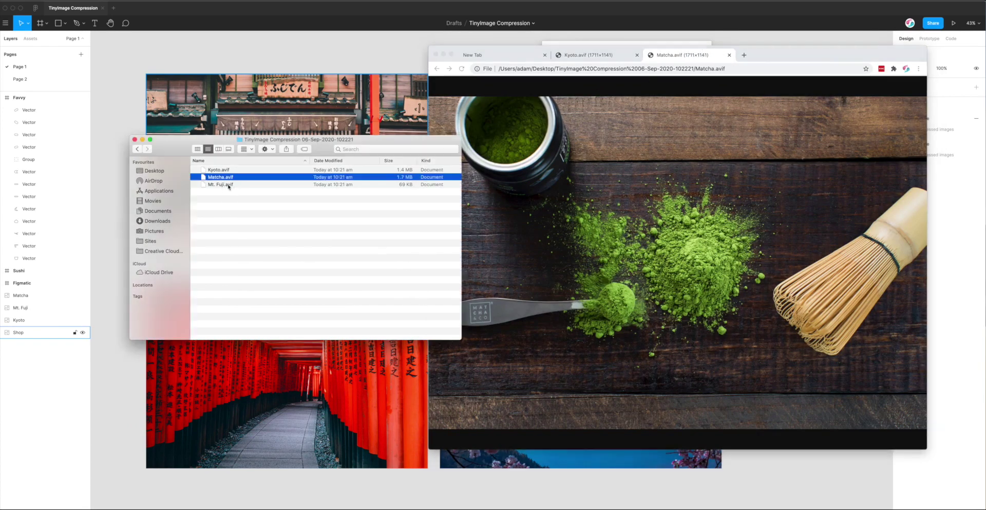
drag(221, 184, 549, 208)
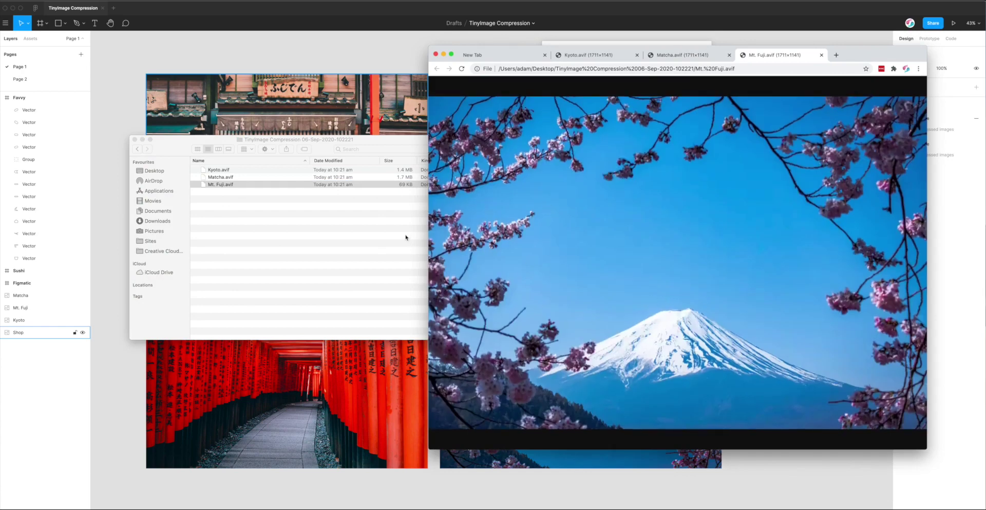
click(403, 203)
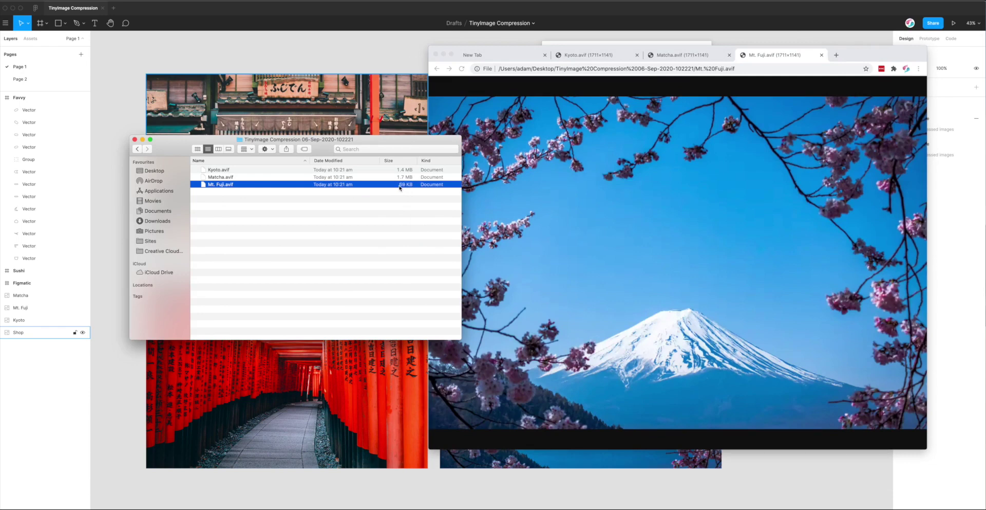
- Inspect the Mt. Fuji AVIF at 100% zoom, then fit it back and resize the window
click(526, 204)
click(642, 245)
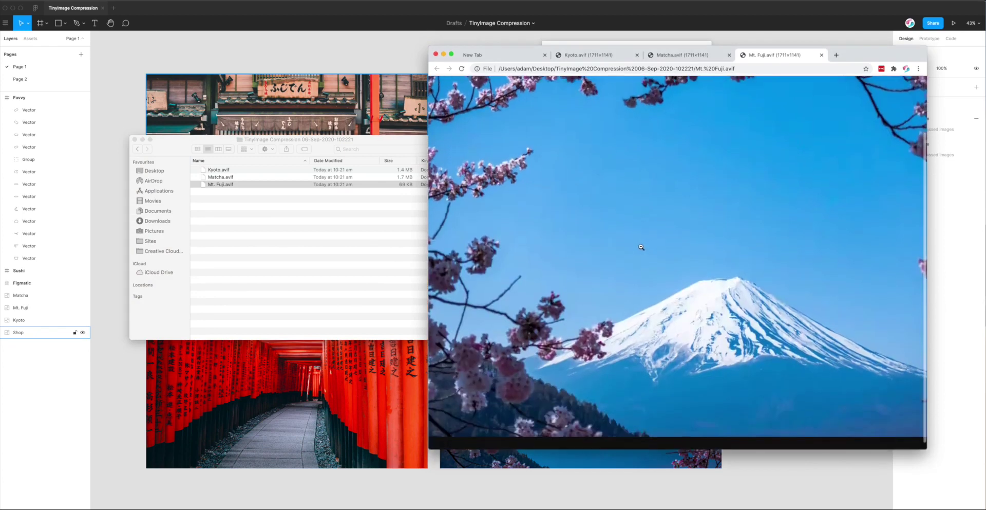
scroll(637, 245, up, 5)
scroll(630, 242, right, 4)
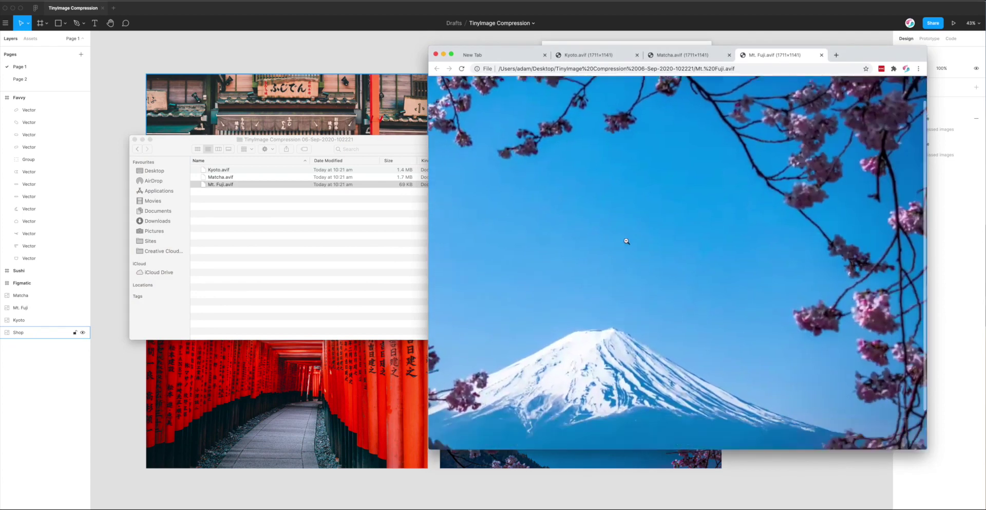
scroll(626, 241, down, 3)
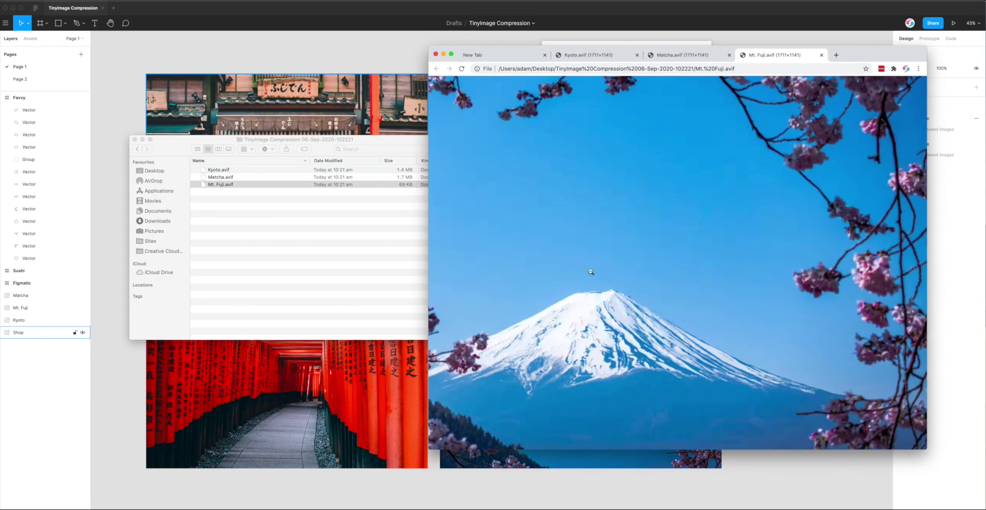
scroll(591, 238, up, 3)
scroll(565, 159, left, 5)
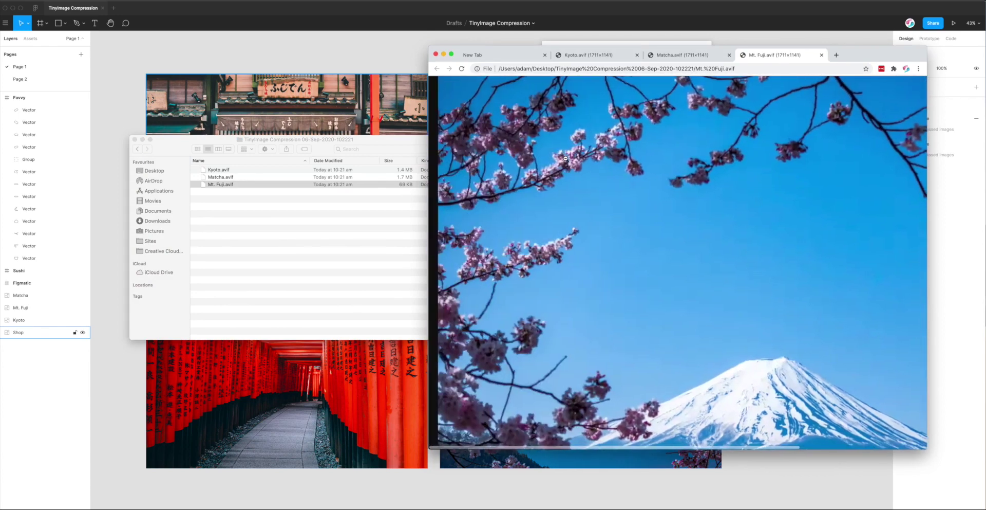
click(565, 158)
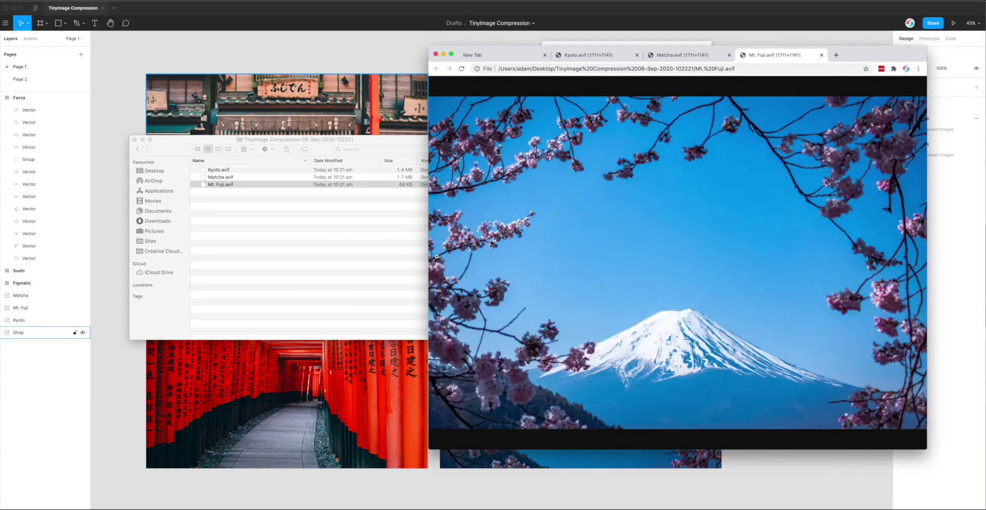
drag(428, 257, 450, 253)
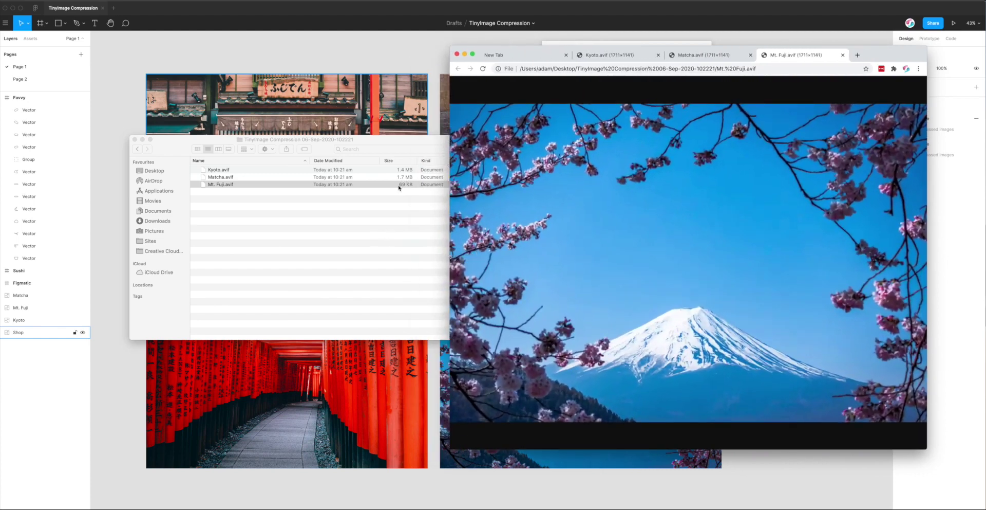
- Flip between the Matcha and Kyoto tabs and inspect Matcha at full size
click(712, 56)
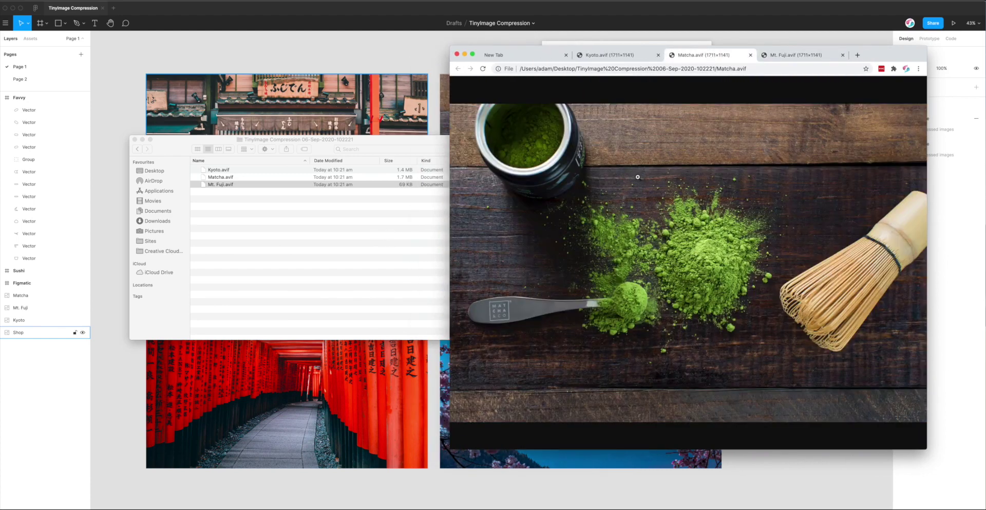
click(615, 56)
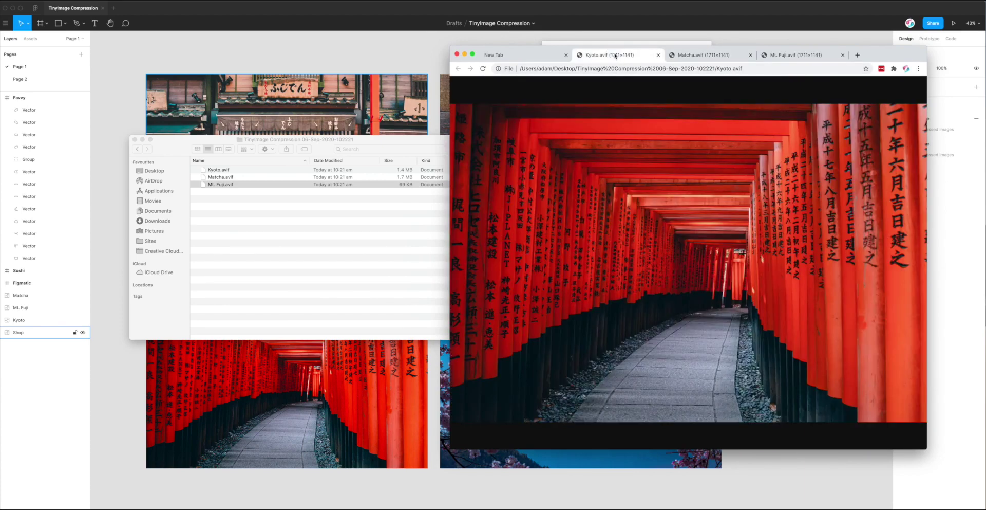
click(692, 57)
click(632, 226)
scroll(624, 242, down, 3)
scroll(624, 242, right, 3)
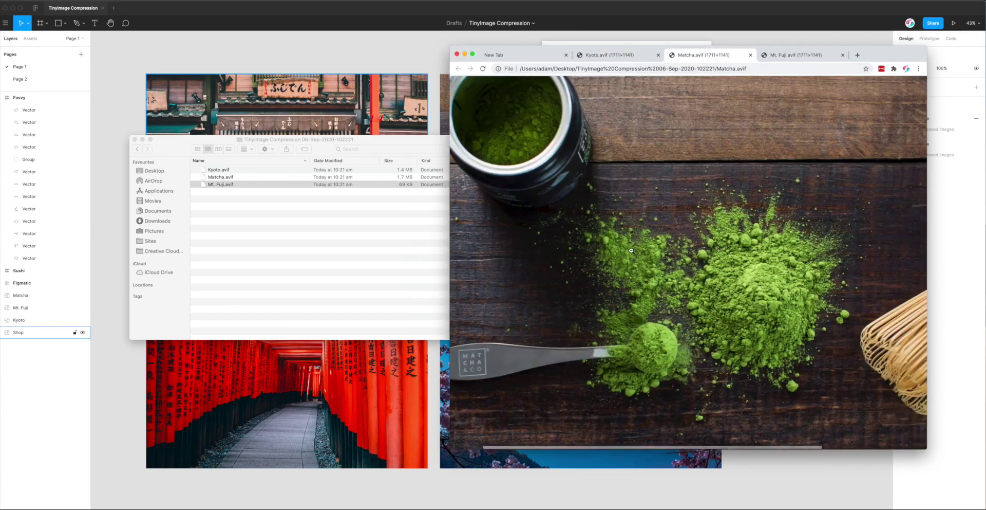
scroll(623, 238, down, 2)
- Minimize Finder, fit the Matcha image to the window, and minimize Chrome
drag(408, 144, 408, 154)
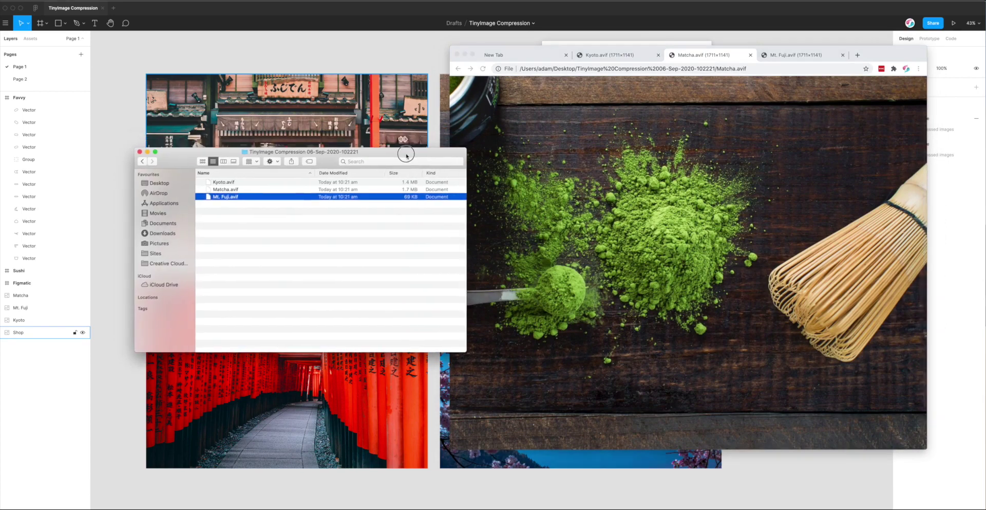
click(237, 181)
click(148, 151)
click(445, 169)
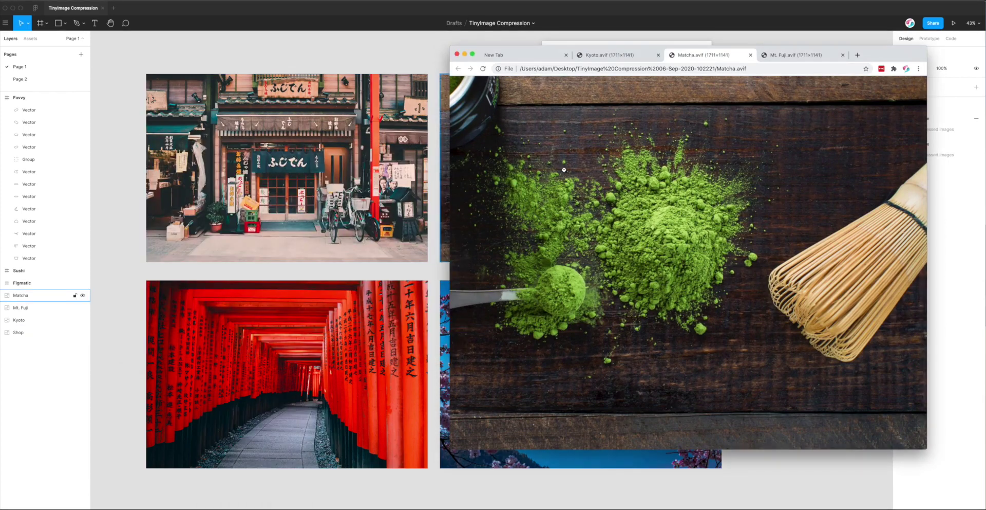
click(577, 175)
click(637, 56)
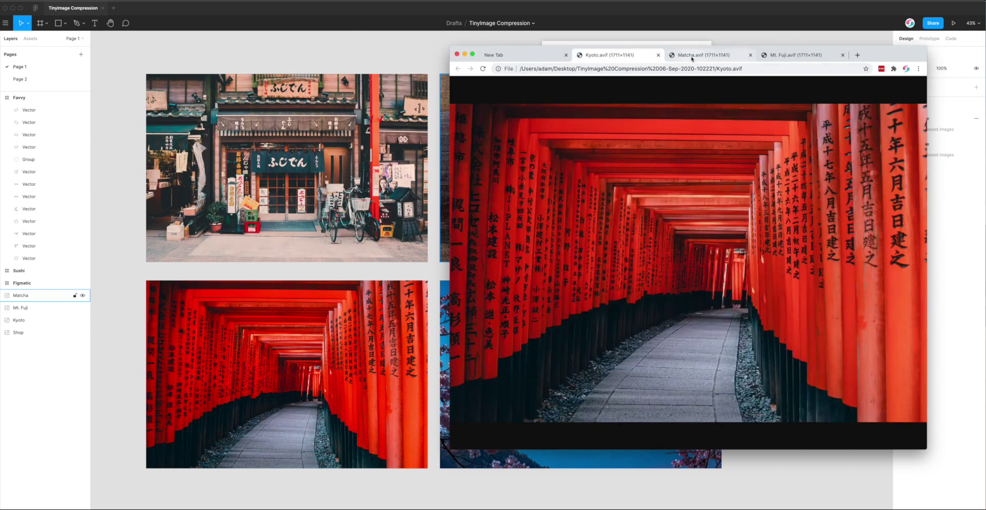
click(689, 55)
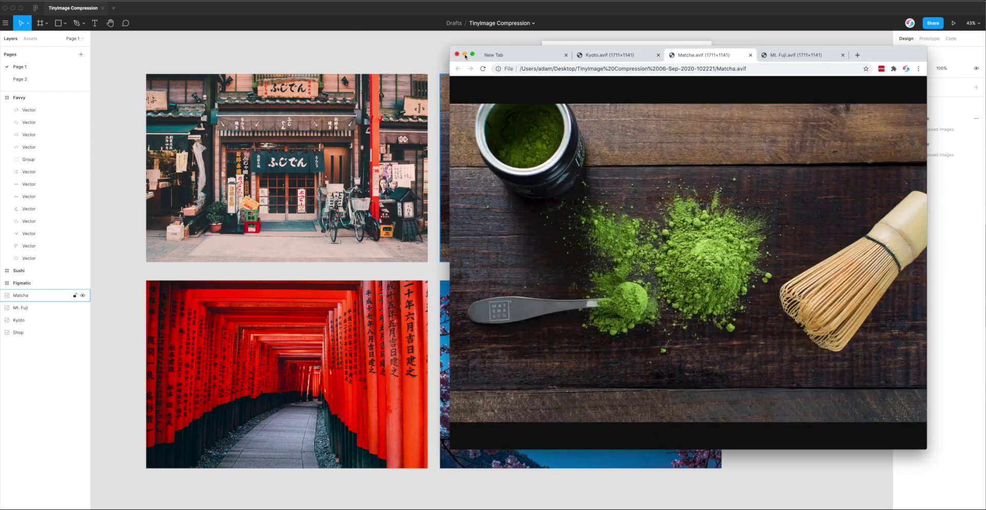
click(465, 55)
- Close the TinyImage Compressor results, returning to the canvas with four photos and three stickers
drag(642, 51, 622, 56)
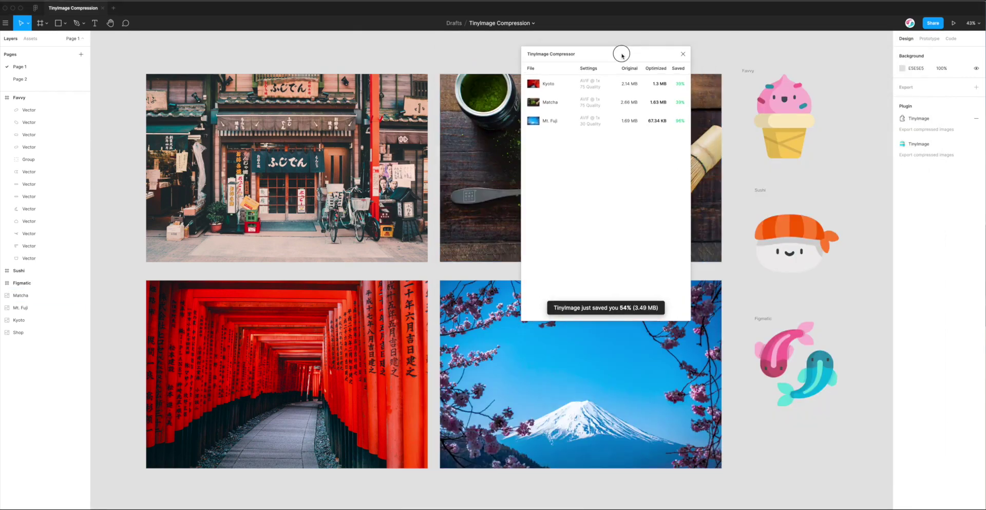
click(683, 54)
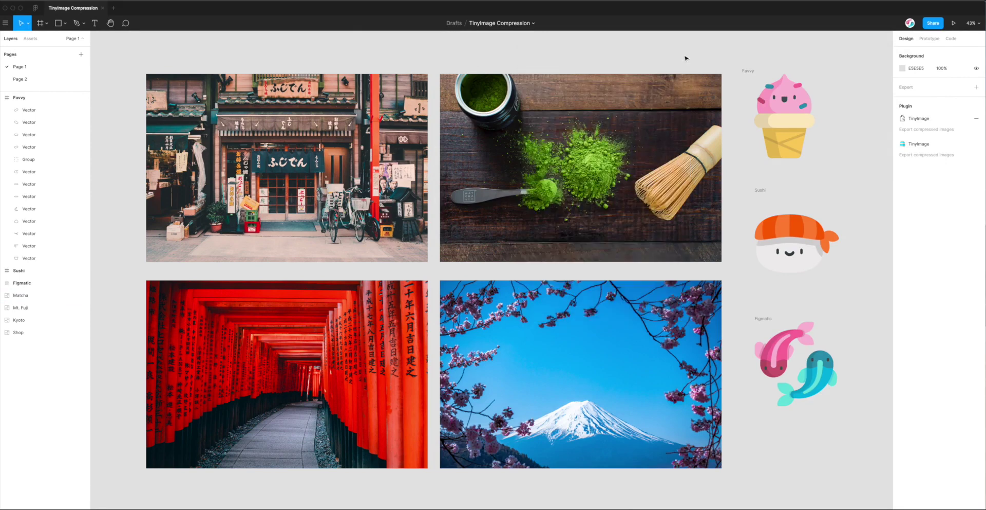
click(591, 51)
click(431, 61)
scroll(706, 54, down, 1)
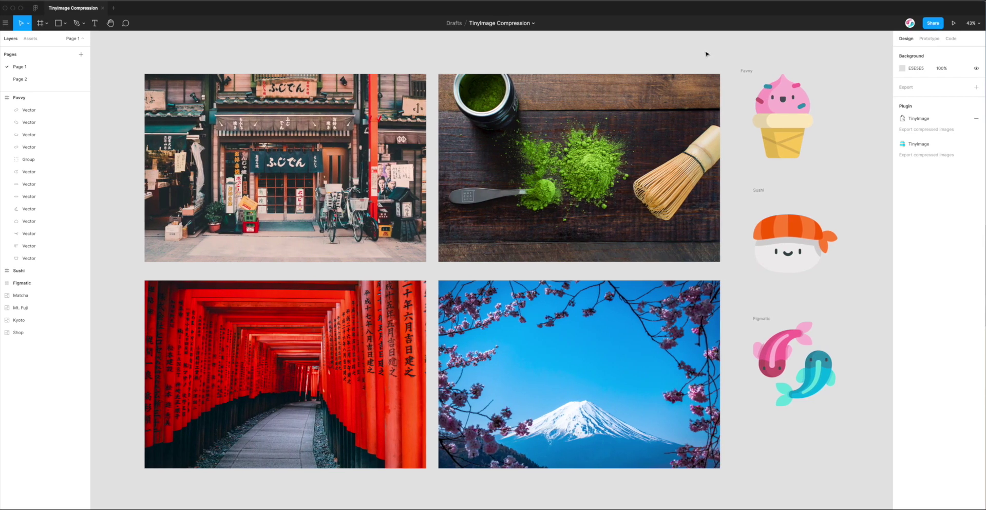
scroll(707, 53, up, 1)
click(708, 52)
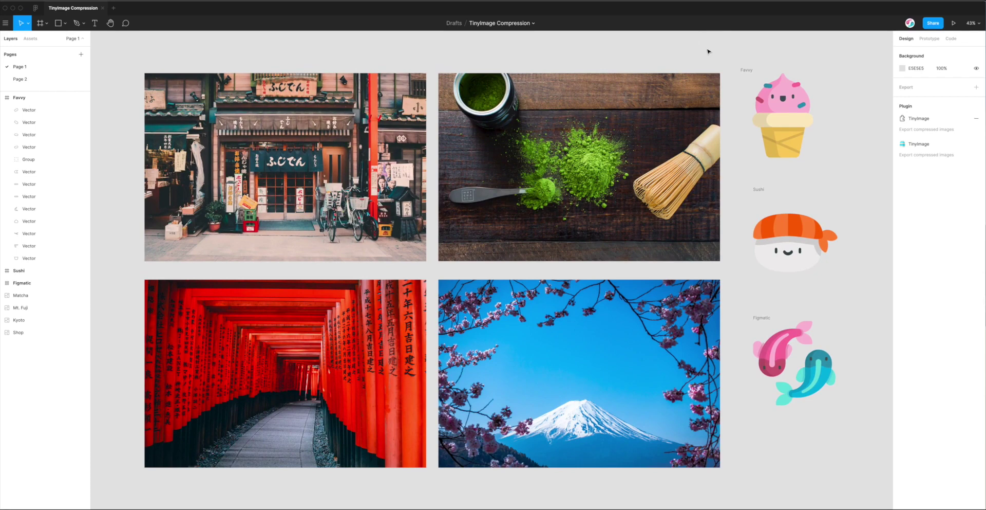